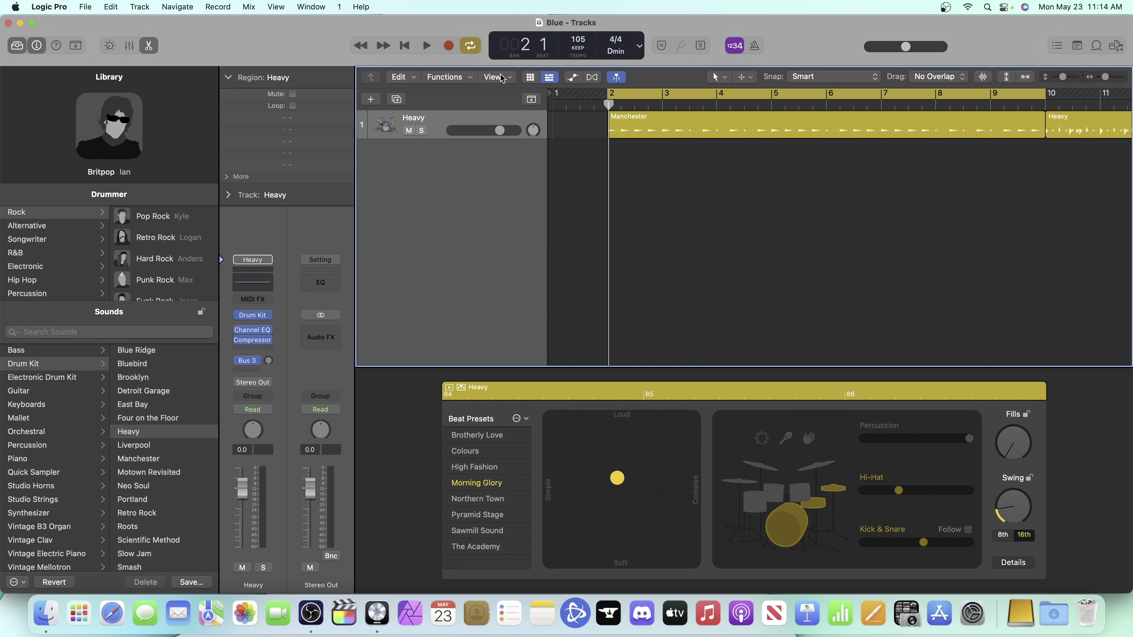
Step: Create one Guitar or Bass audio track on Input 2 below the drummer track
click(370, 99)
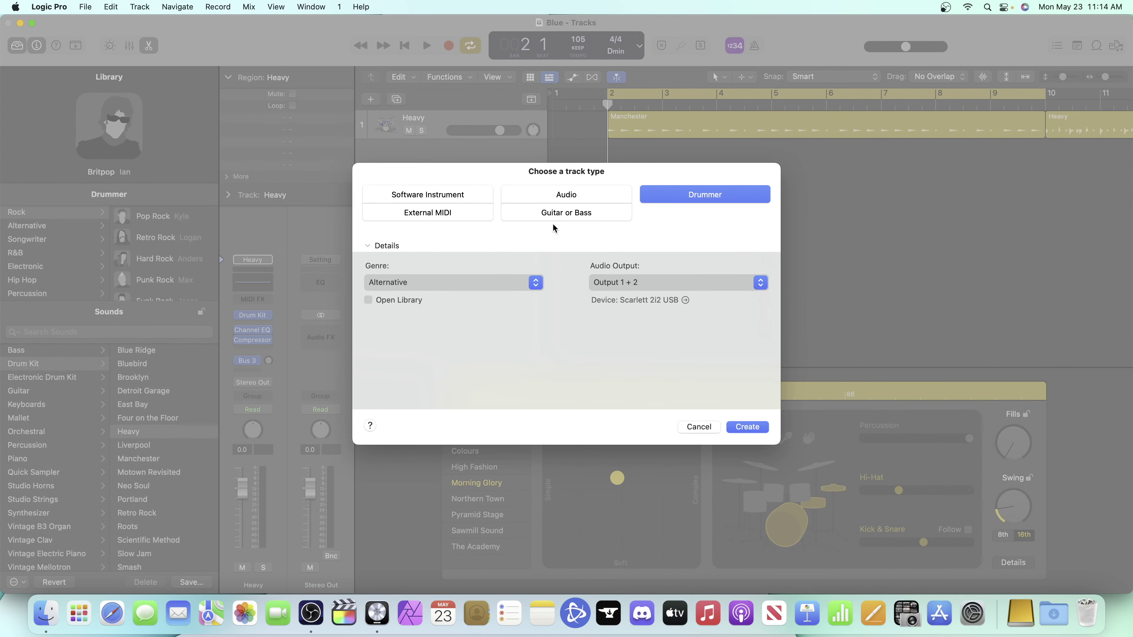
click(552, 214)
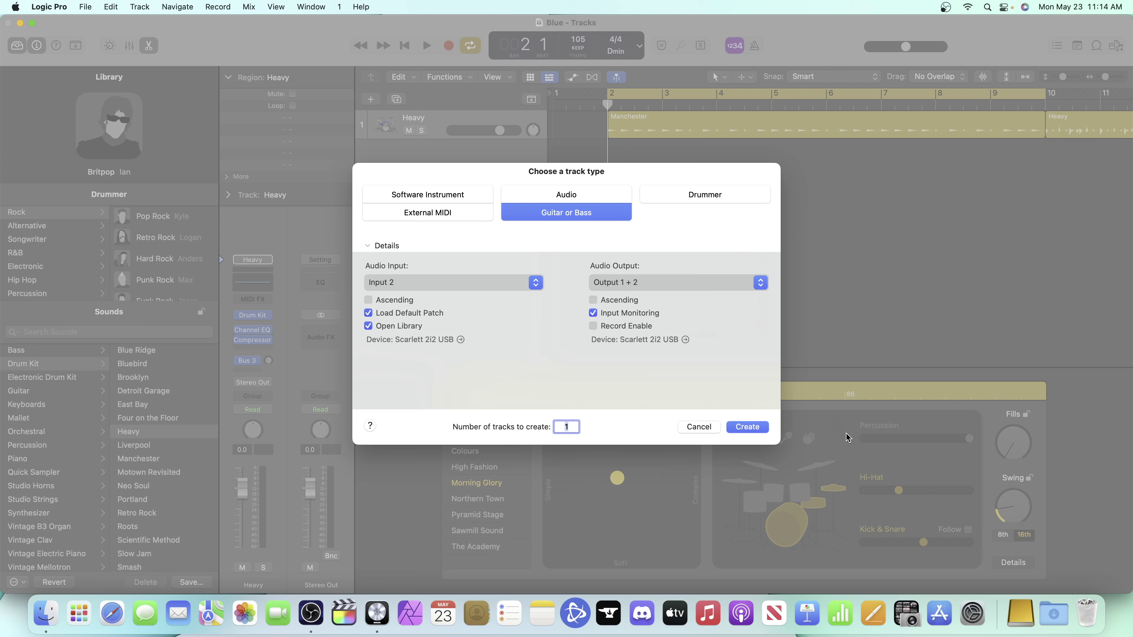
click(748, 427)
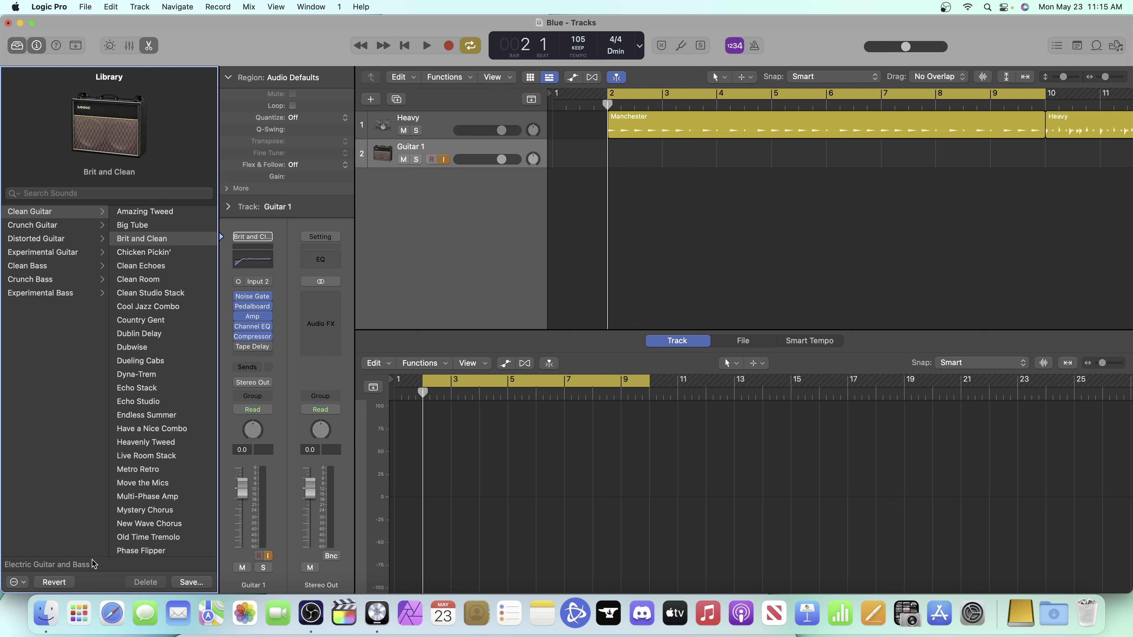
Step: Return to the Library's top level and list the Drums and Percussion > Kick patches
click(86, 555)
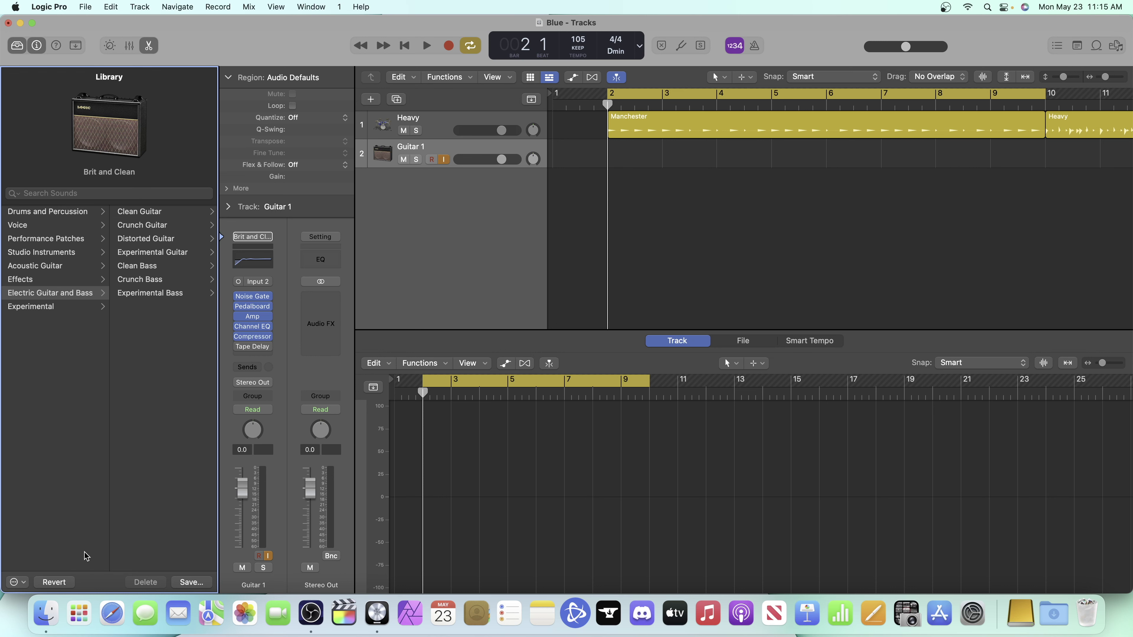
click(62, 547)
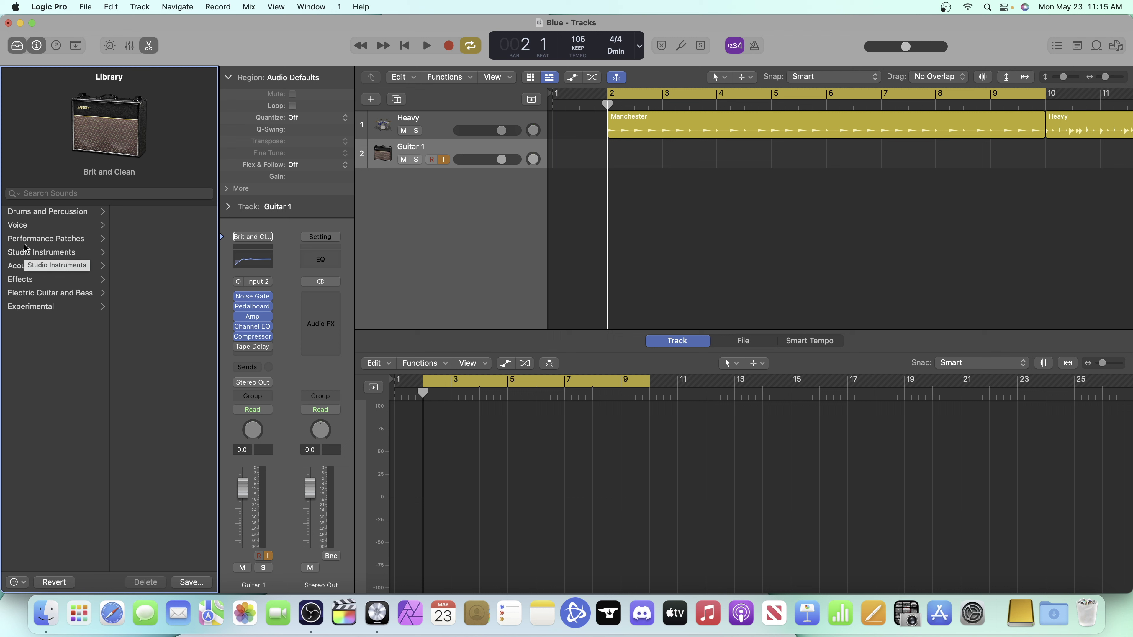
click(26, 215)
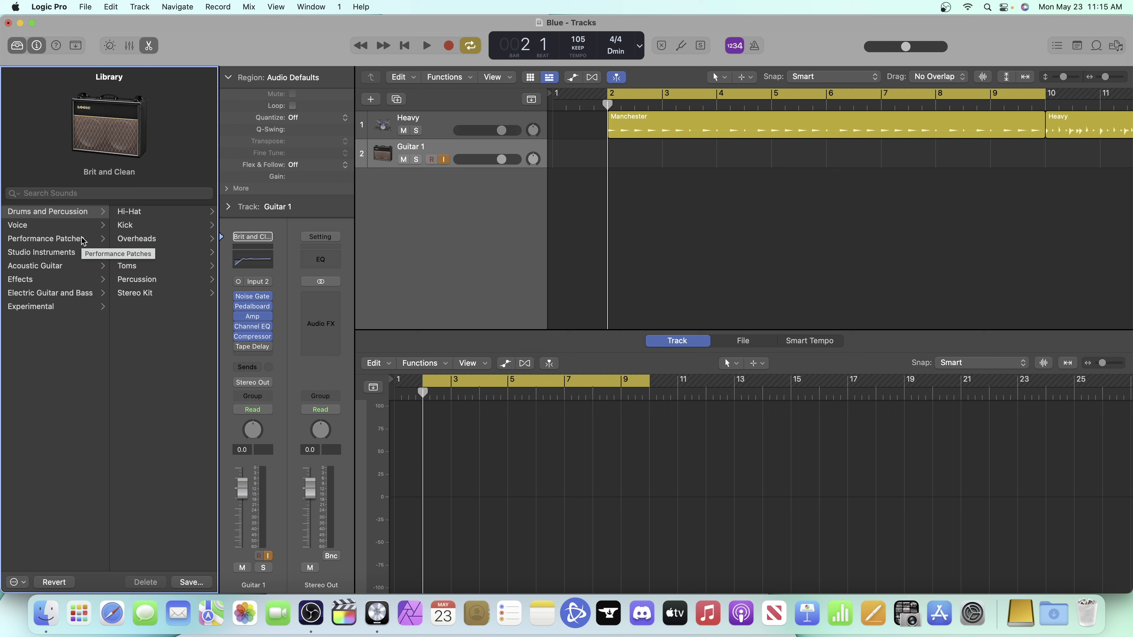
click(129, 226)
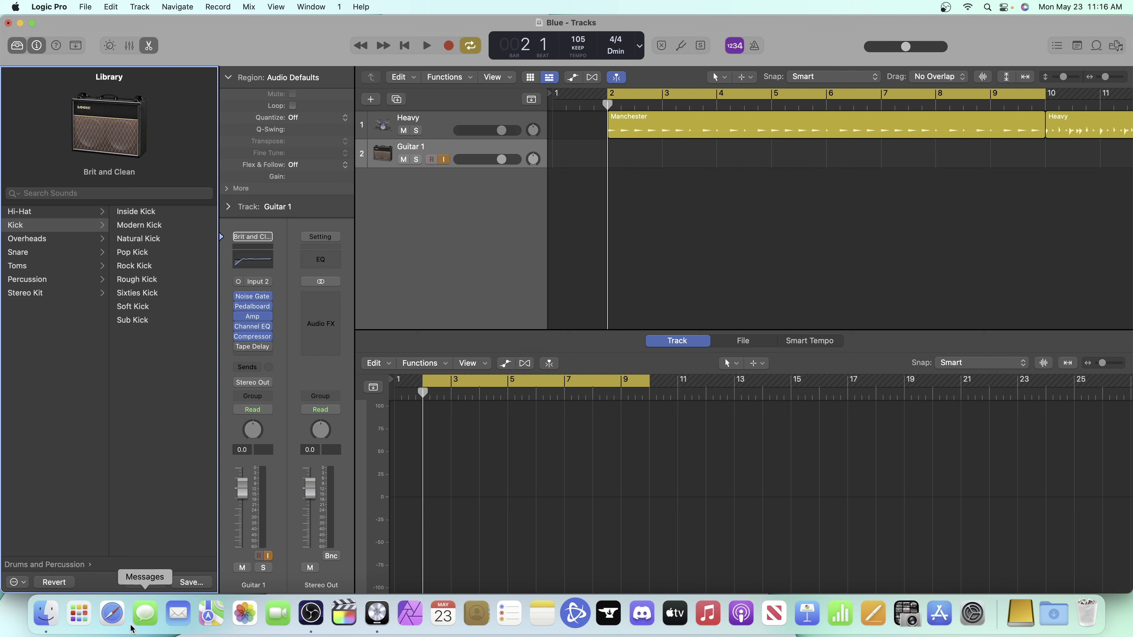
drag(120, 555, 11, 545)
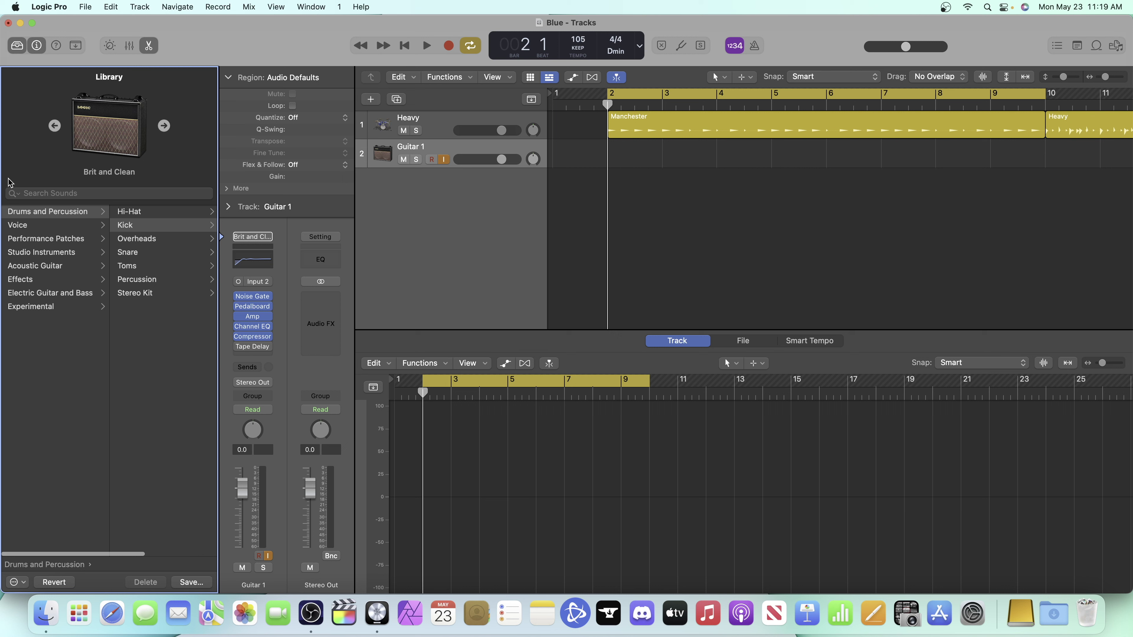
Step: Load the Big Stack patch from Electric Guitar and Bass > Clean Bass
click(47, 293)
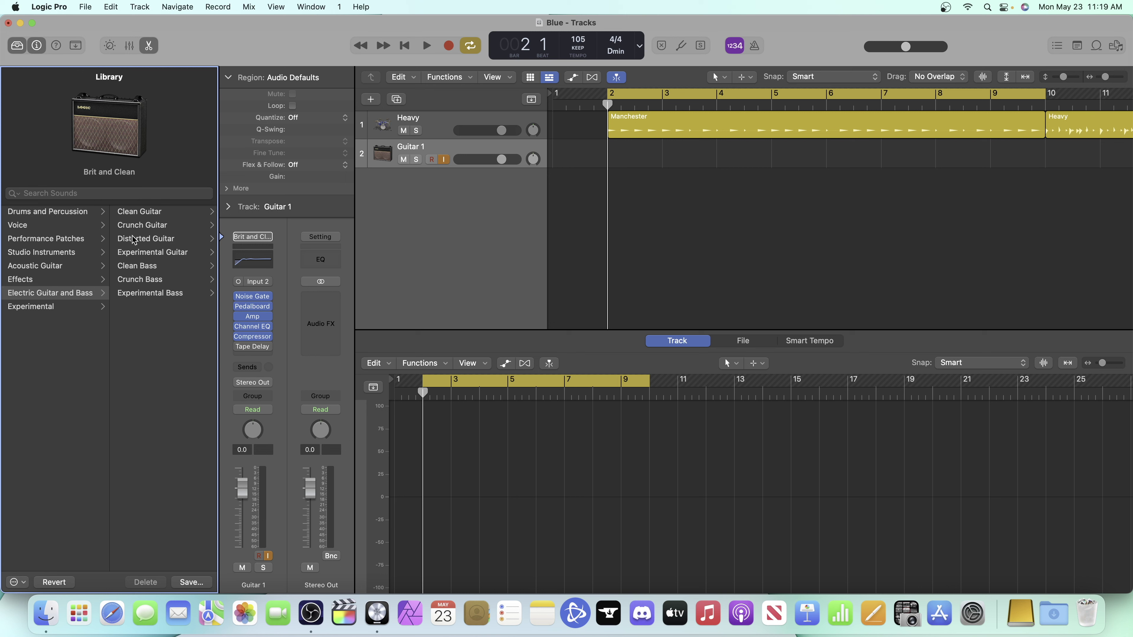
click(140, 266)
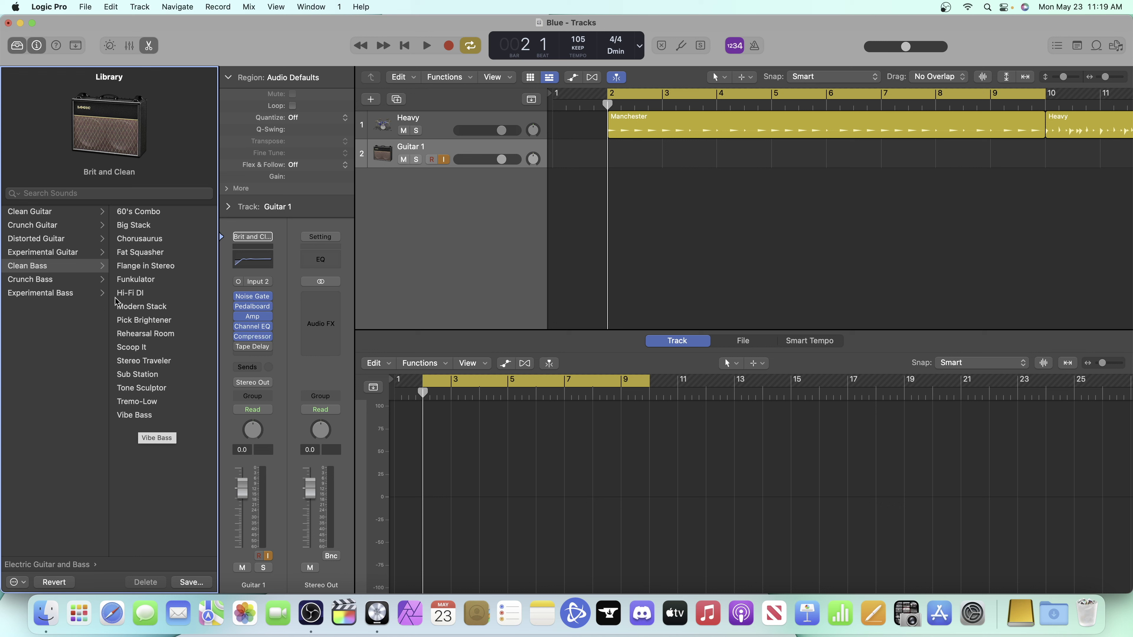
click(134, 228)
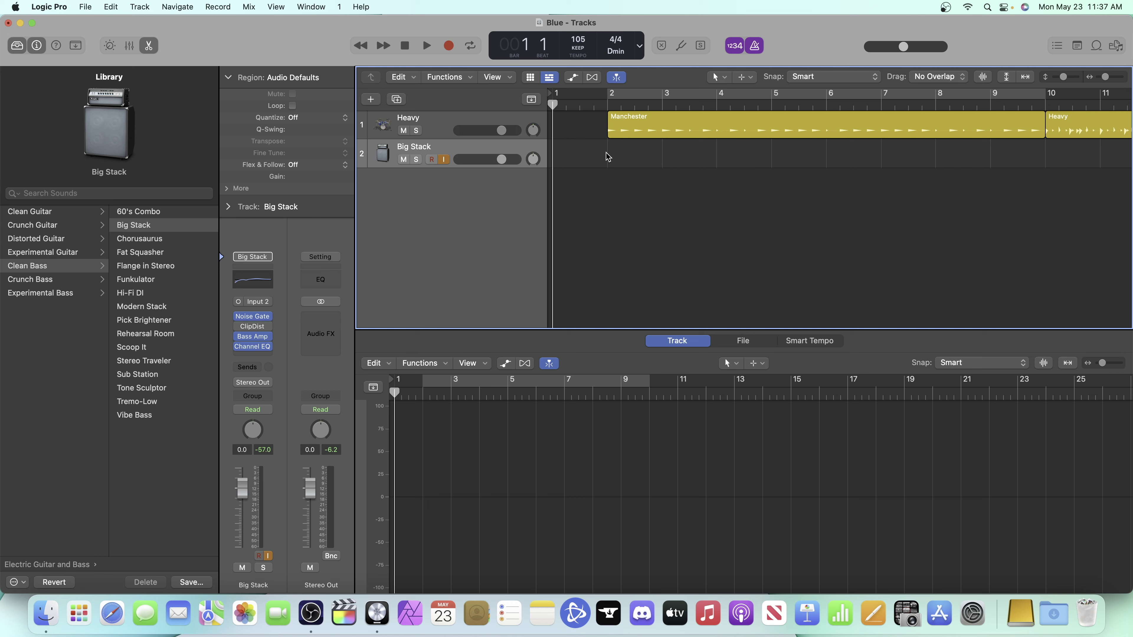
Step: Disable the count-in, tune the bass with the Tuner, then record on Big Stack
key(shift+k)
click(681, 47)
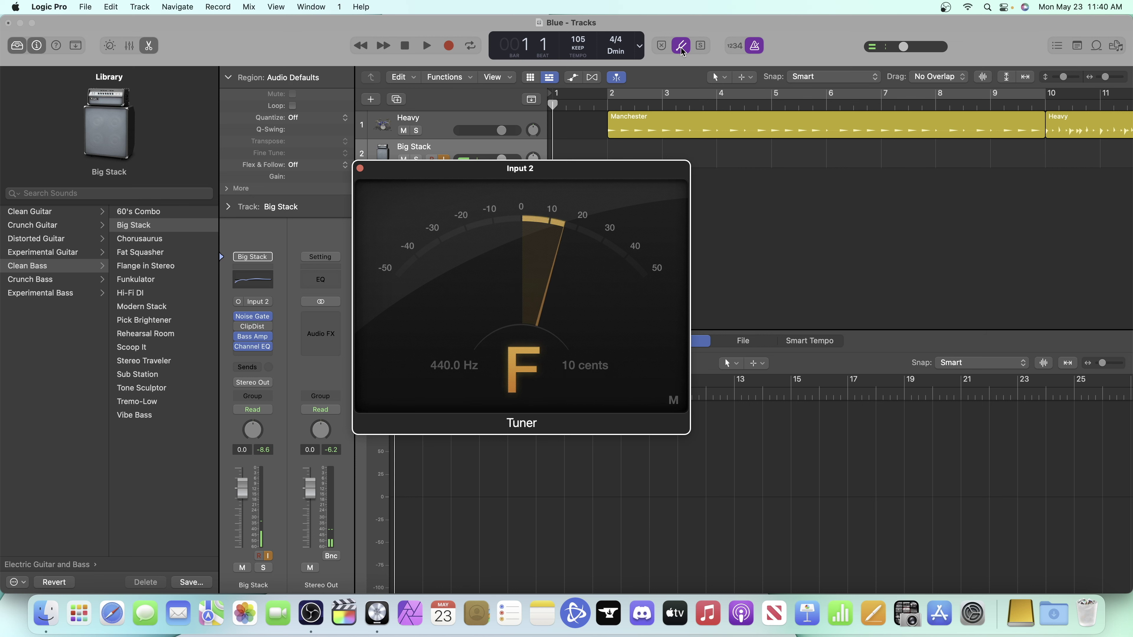
click(683, 48)
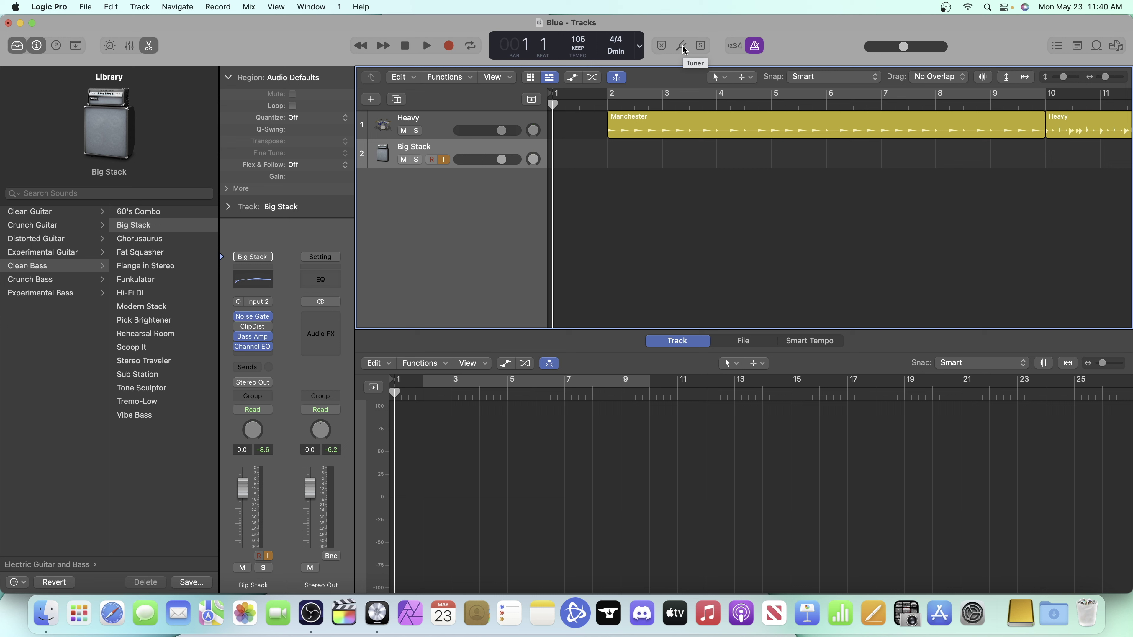
click(449, 46)
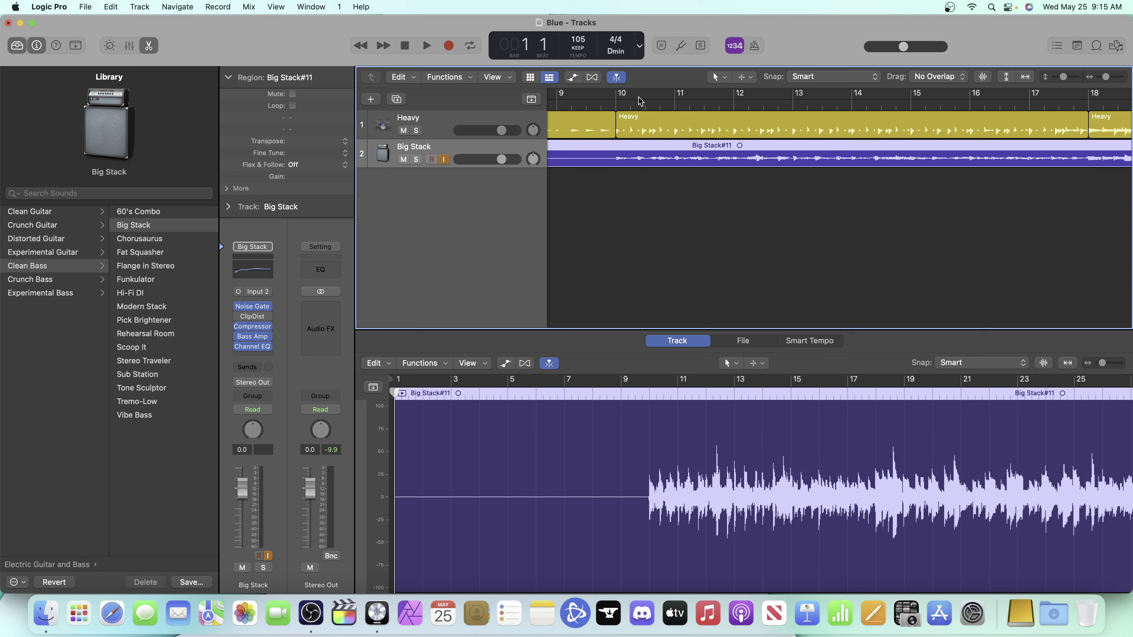
Step: Scroll the Tracks area right until bars 50–59 and region Big Stack#12 are visible
scroll(714, 125, right, 10)
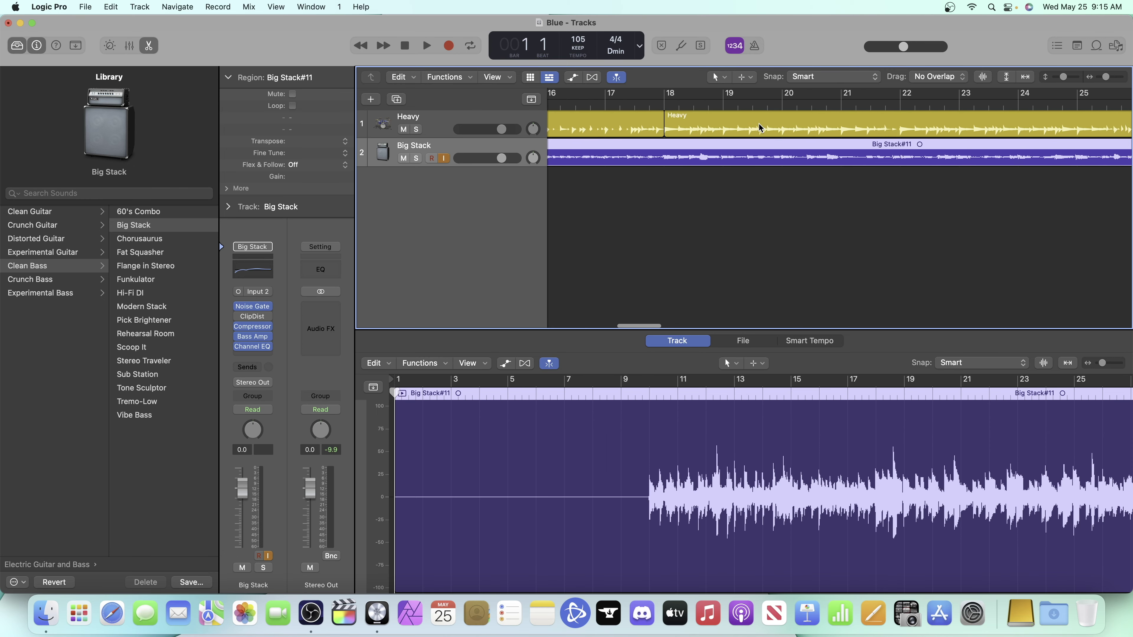
scroll(760, 128, right, 12)
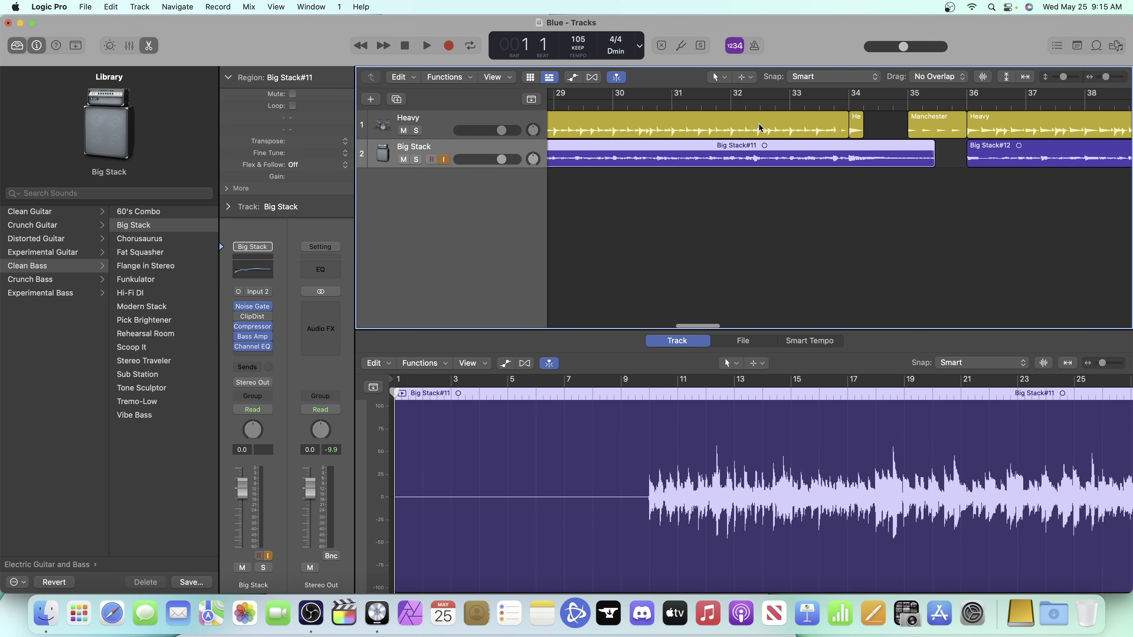
scroll(760, 128, right, 15)
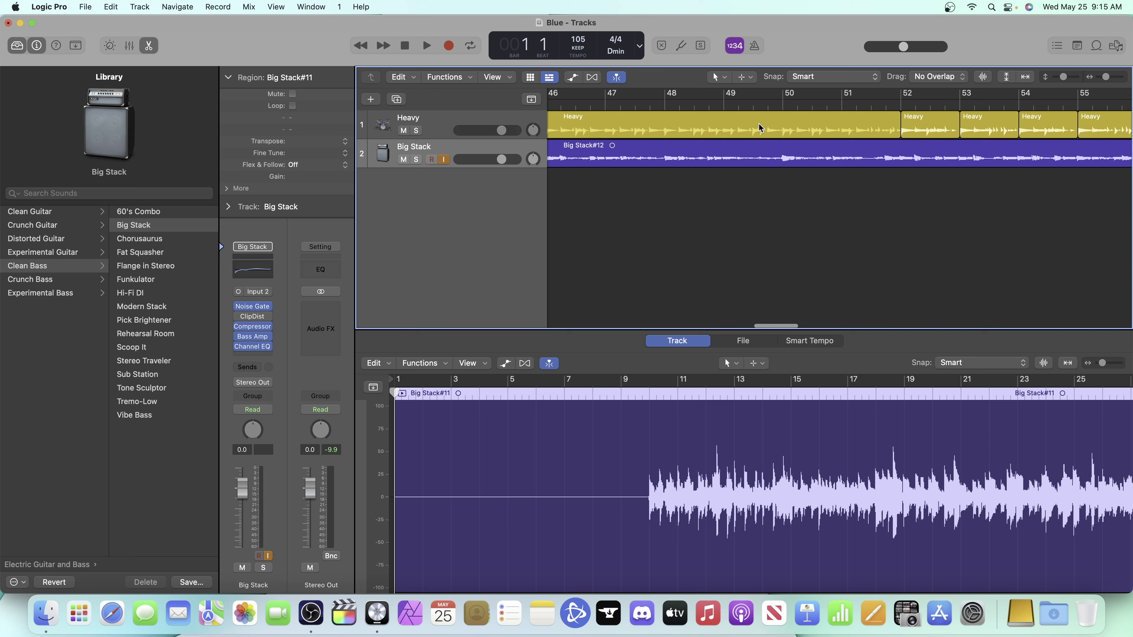
scroll(760, 128, right, 4)
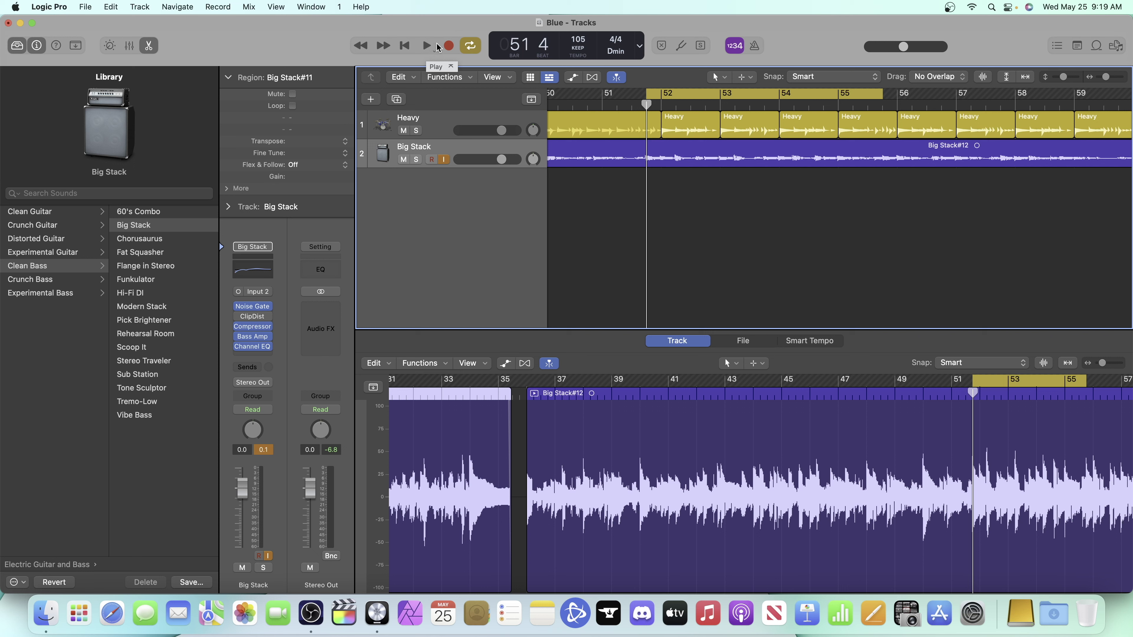
Step: Start playback and open Bass Amp Designer on the Big Stack channel strip
click(426, 47)
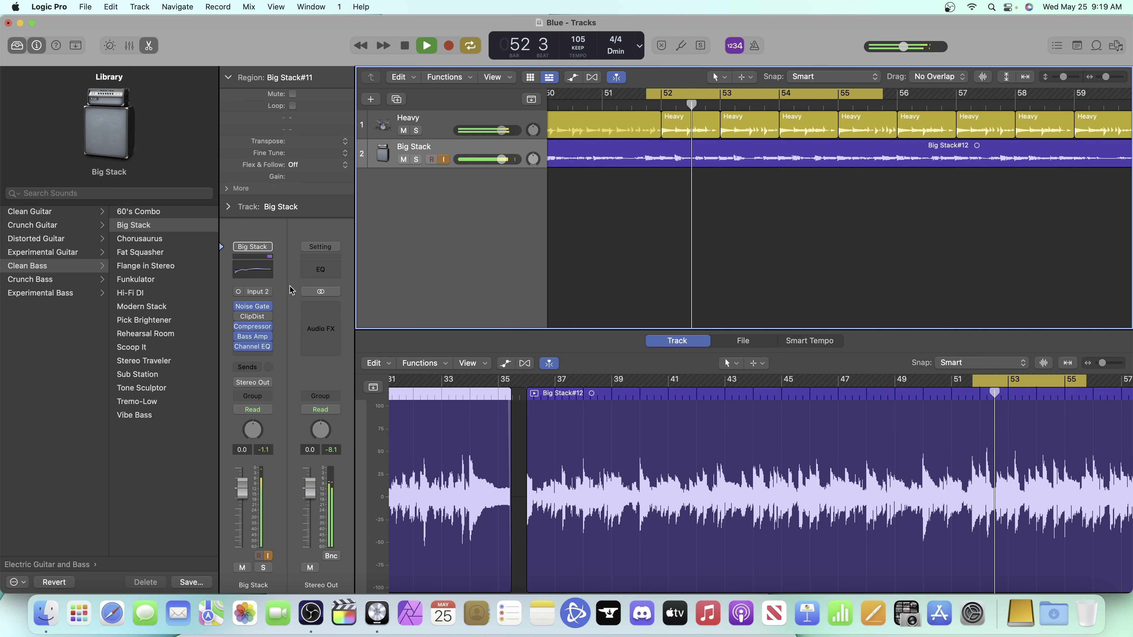
mouse_move(253, 340)
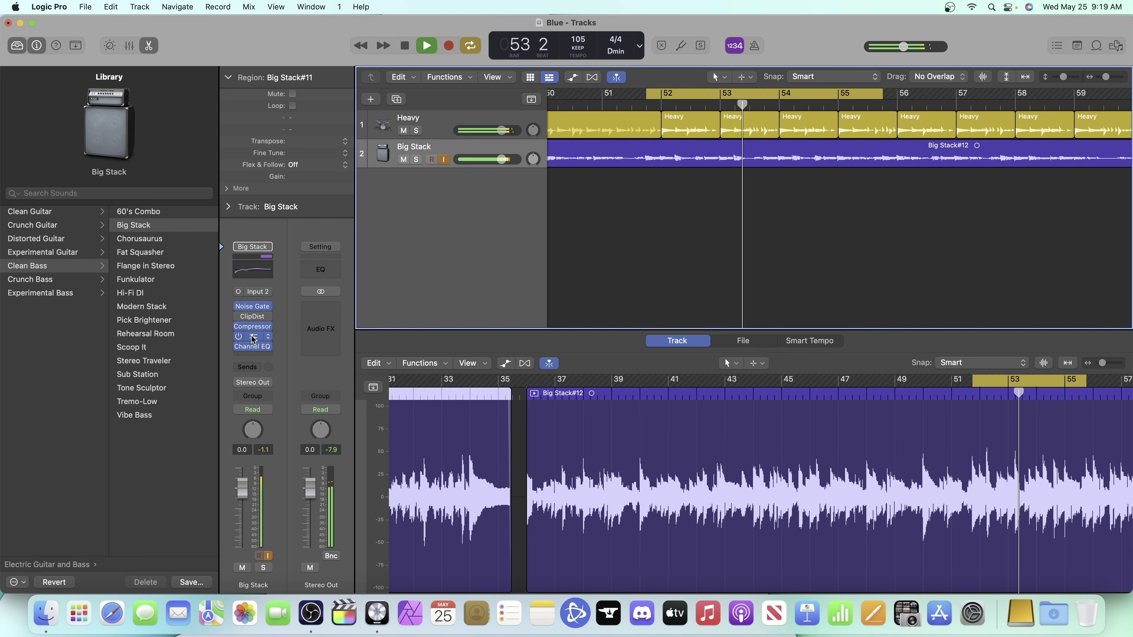
click(254, 337)
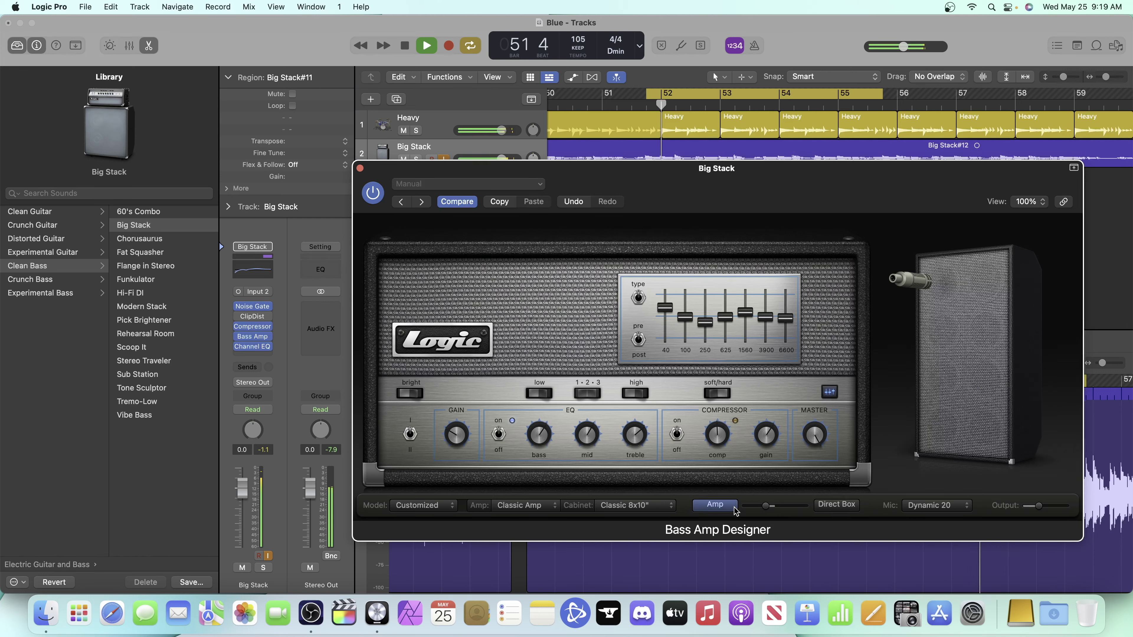
Step: Compare Amp and Direct Box, set their blend just left of centre, ending on Direct Box
click(828, 510)
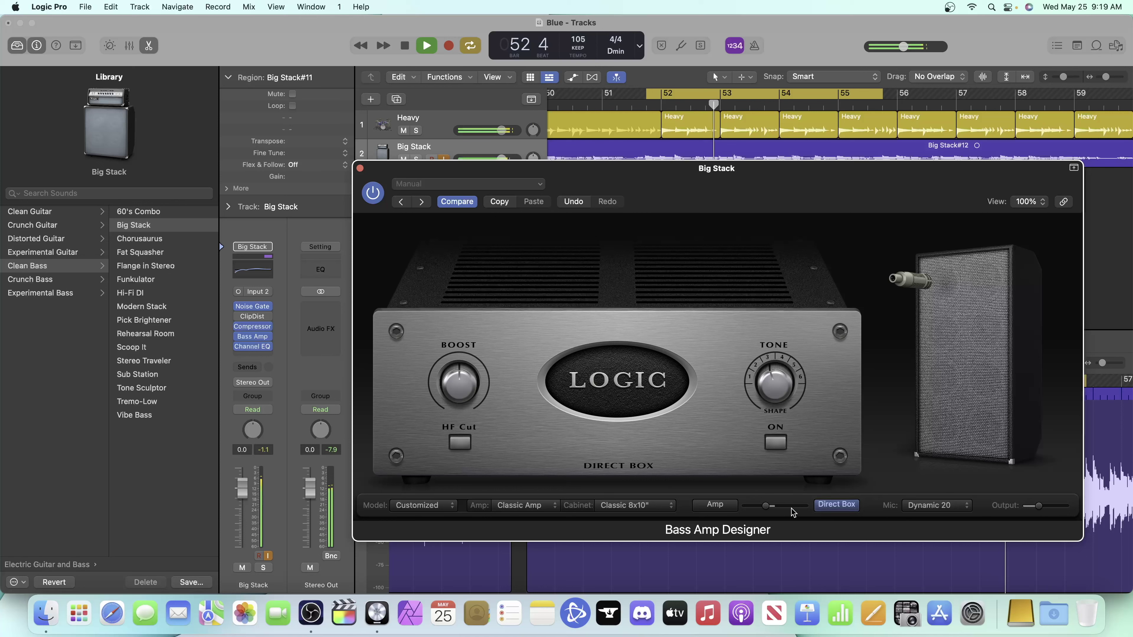
click(715, 505)
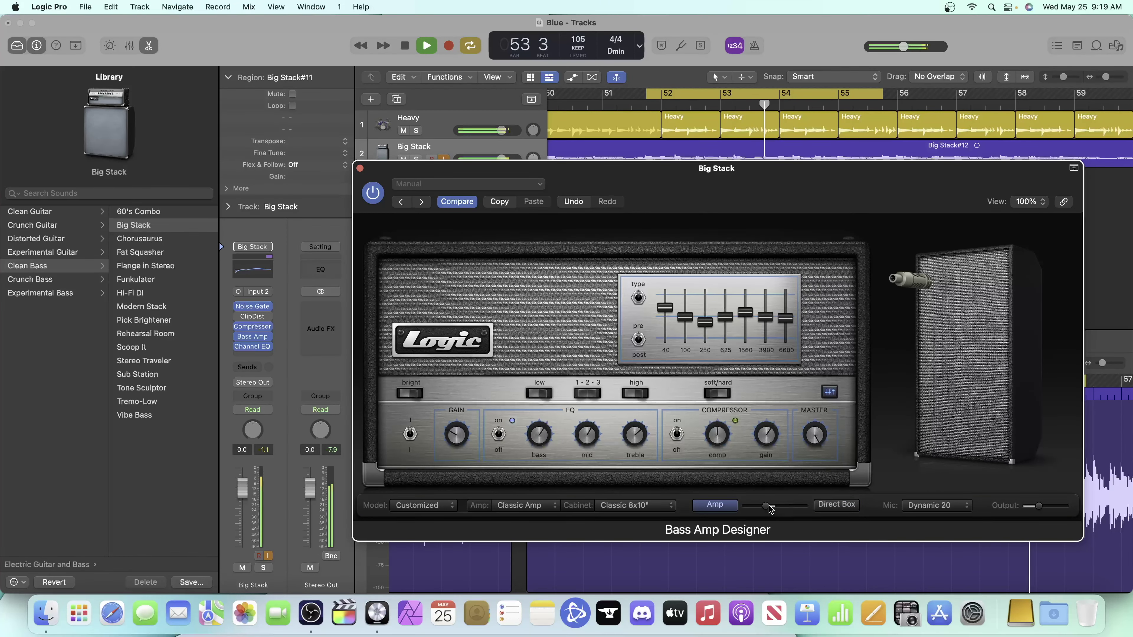
drag(765, 506, 805, 507)
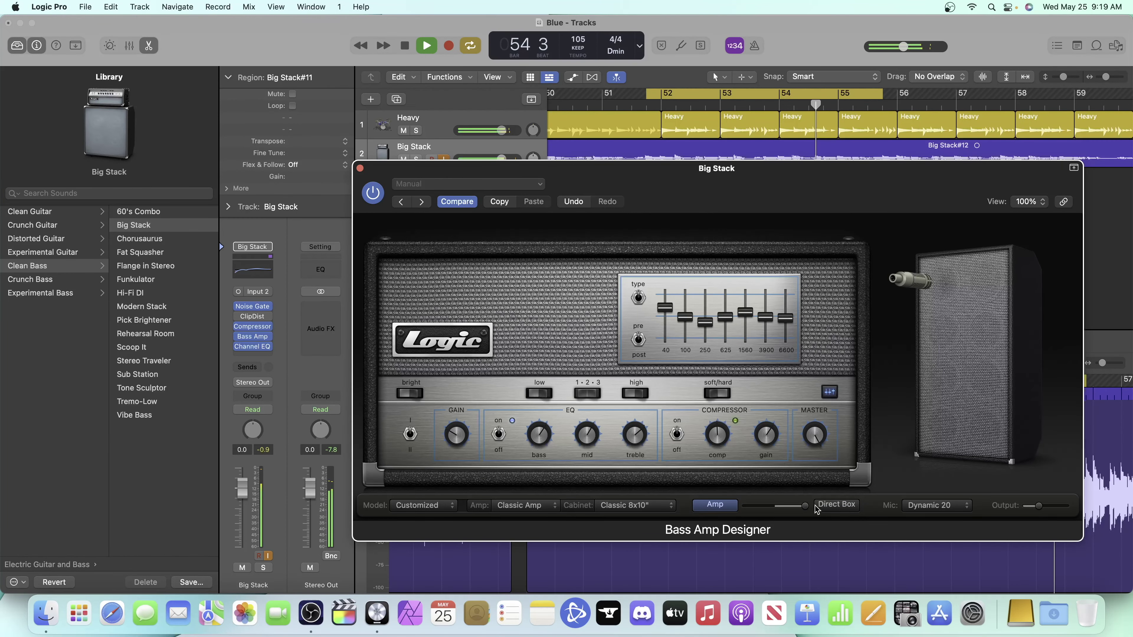
drag(814, 507, 744, 506)
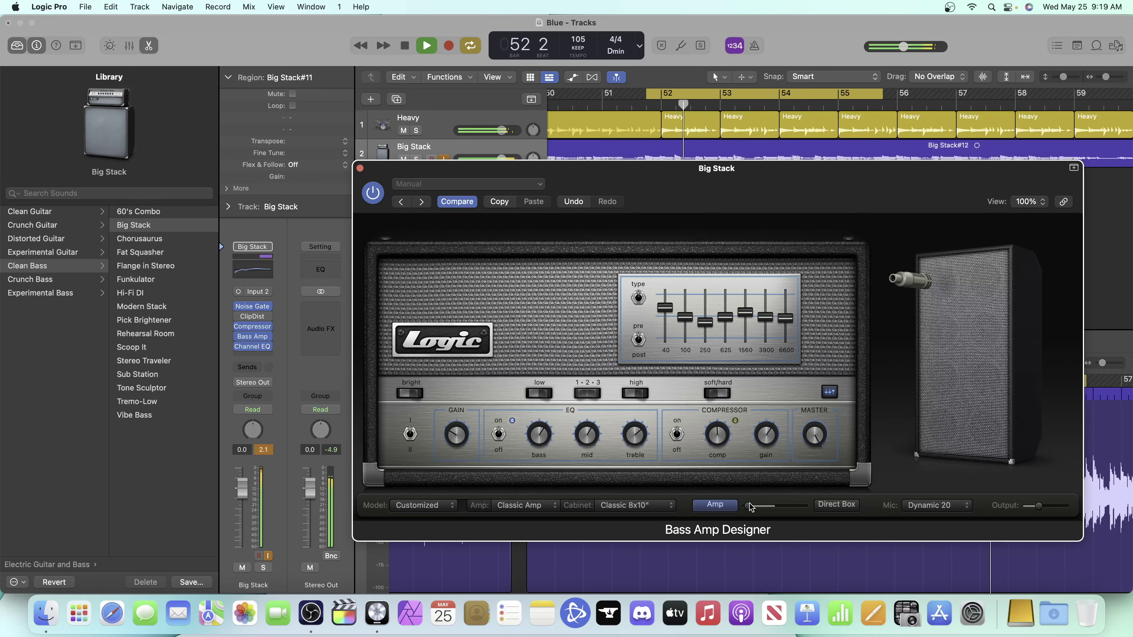
drag(744, 507, 762, 507)
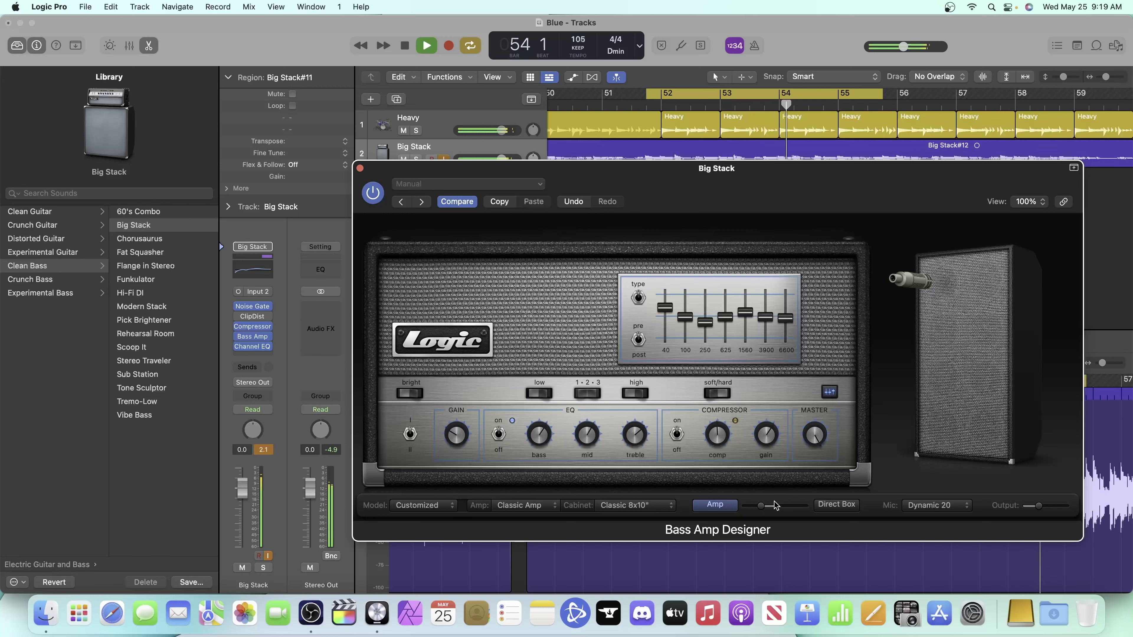
click(824, 505)
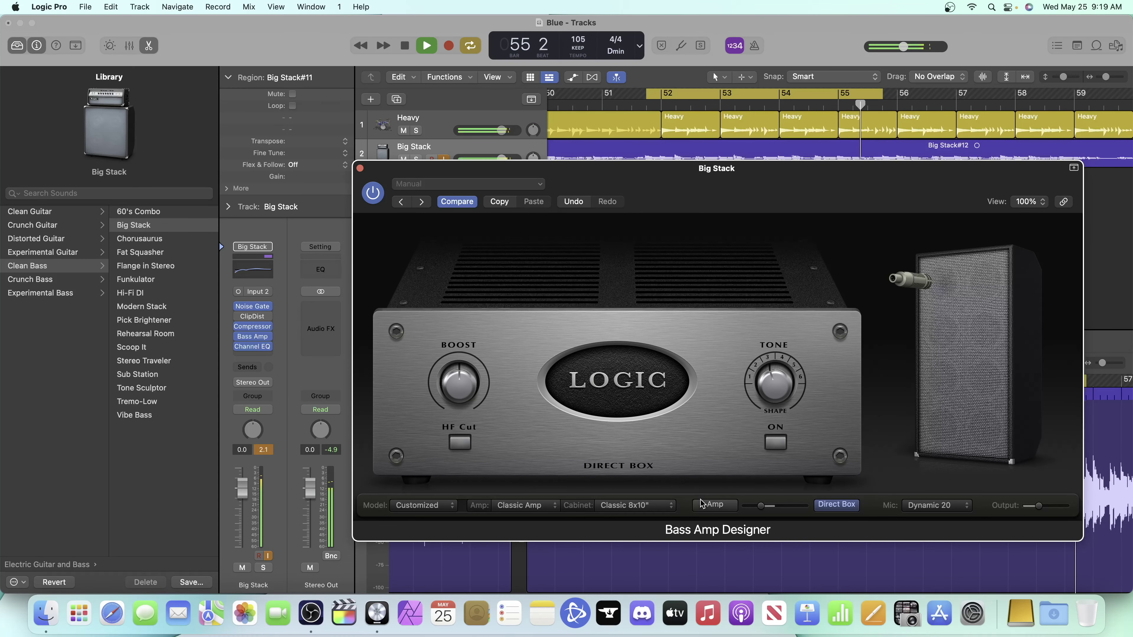
Step: Switch Bass Amp Designer back to the Amp head view during playback
click(709, 505)
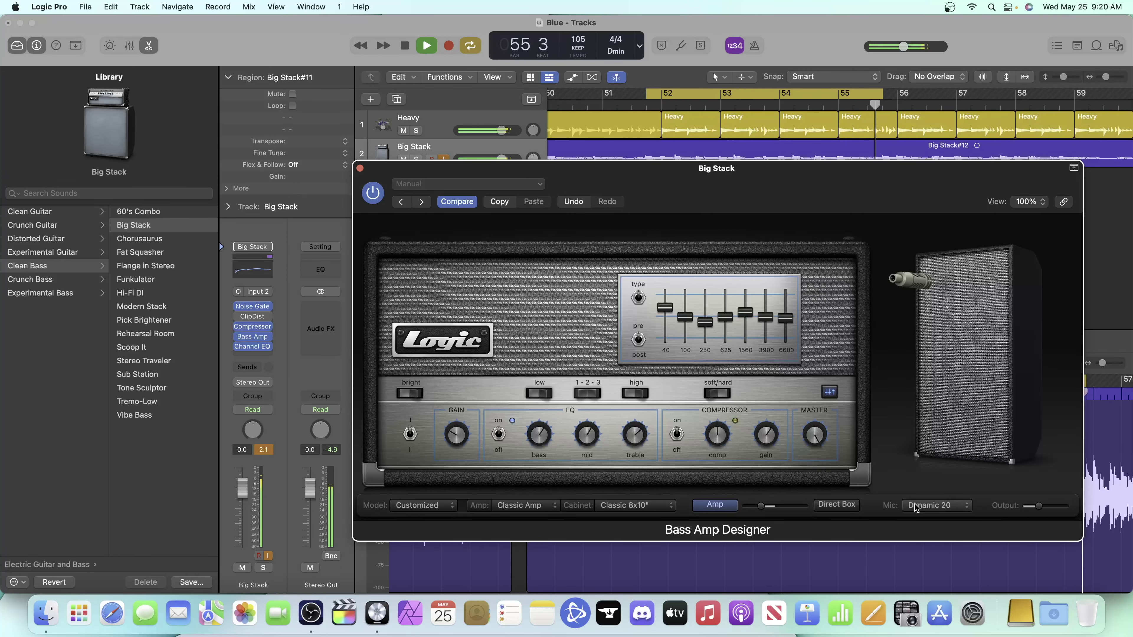
mouse_move(939, 443)
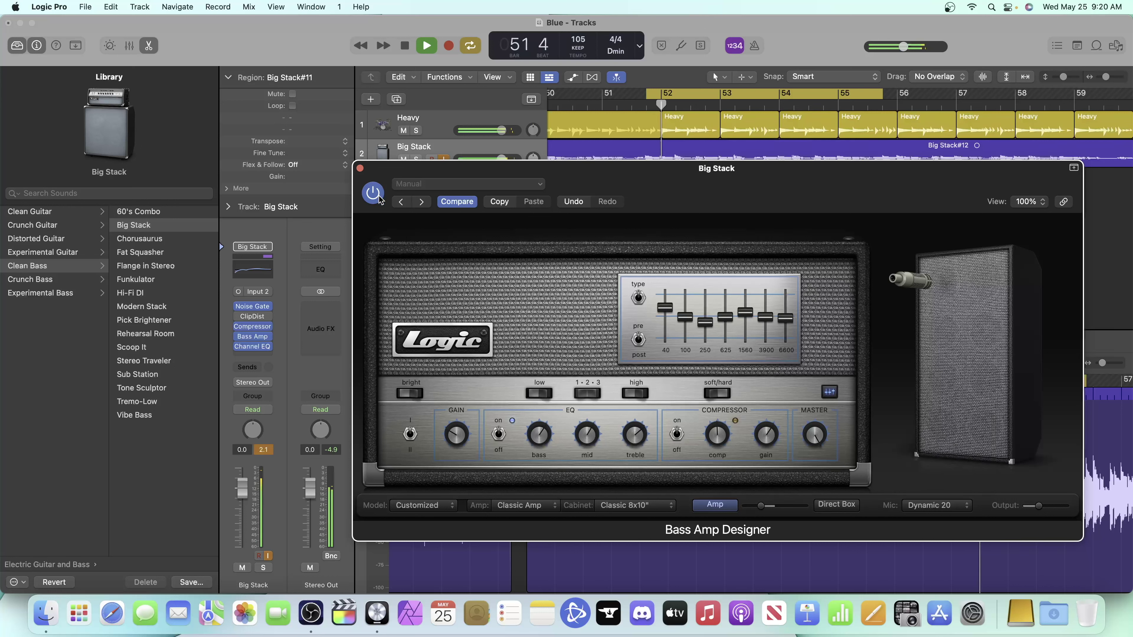
Step: Close the Bass Amp Designer window and stop playback at bar 53
click(359, 169)
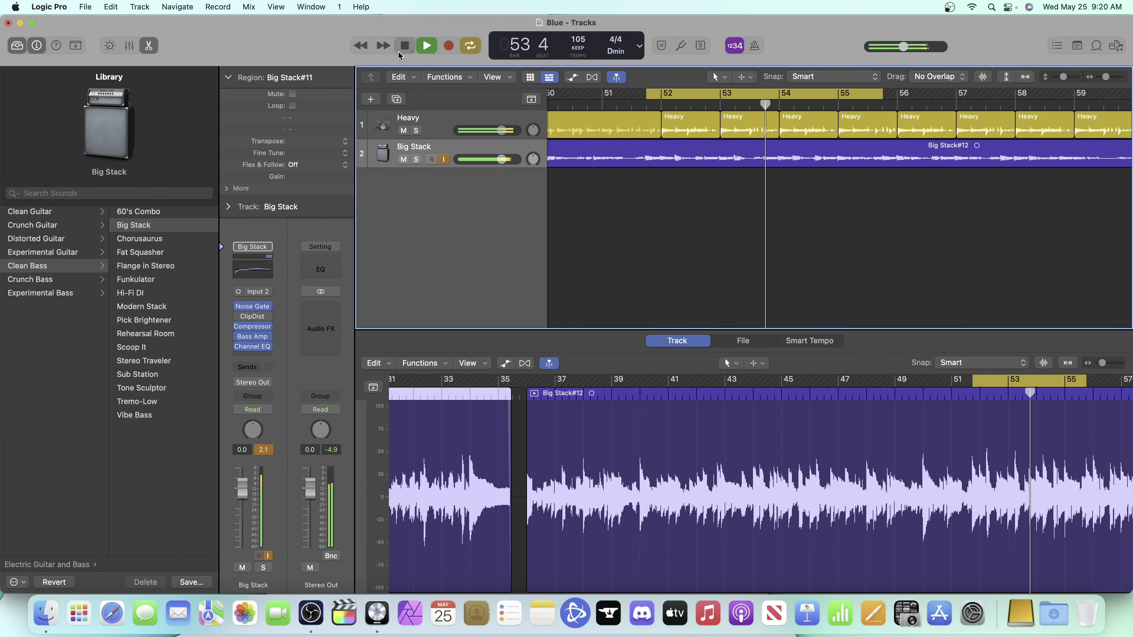
click(405, 46)
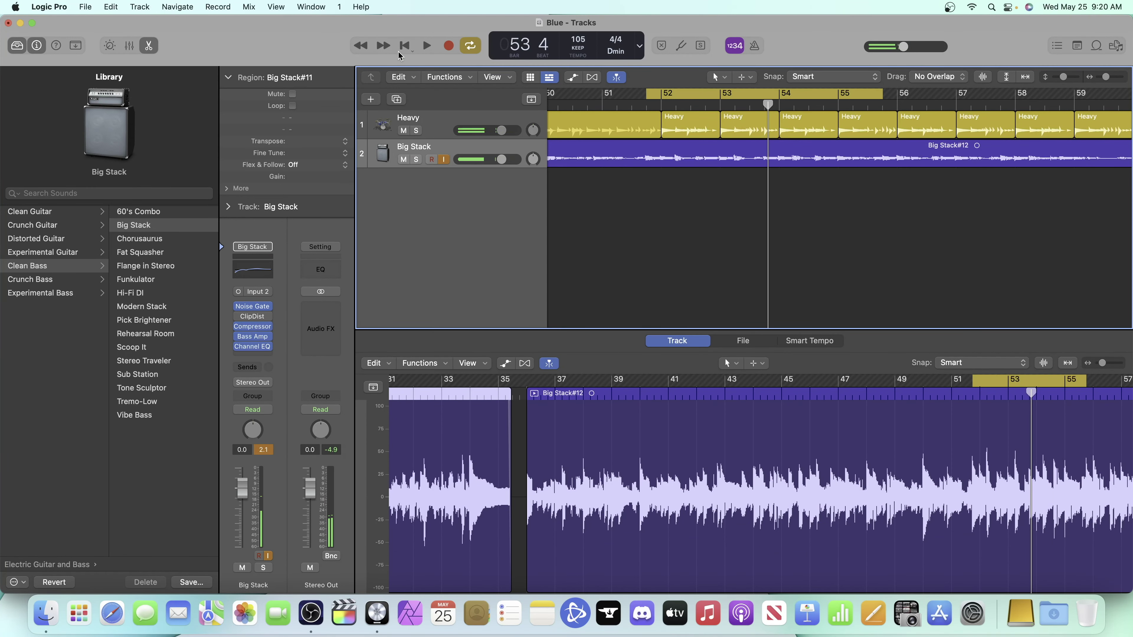